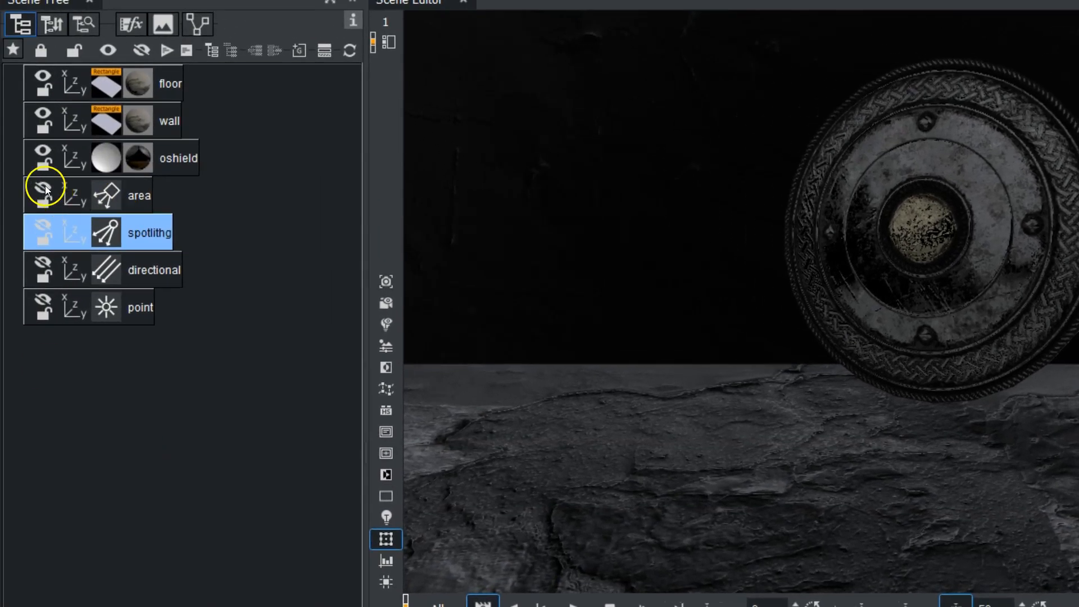
- Make the area, spotlight, directional and point lights visible one after another
click(39, 185)
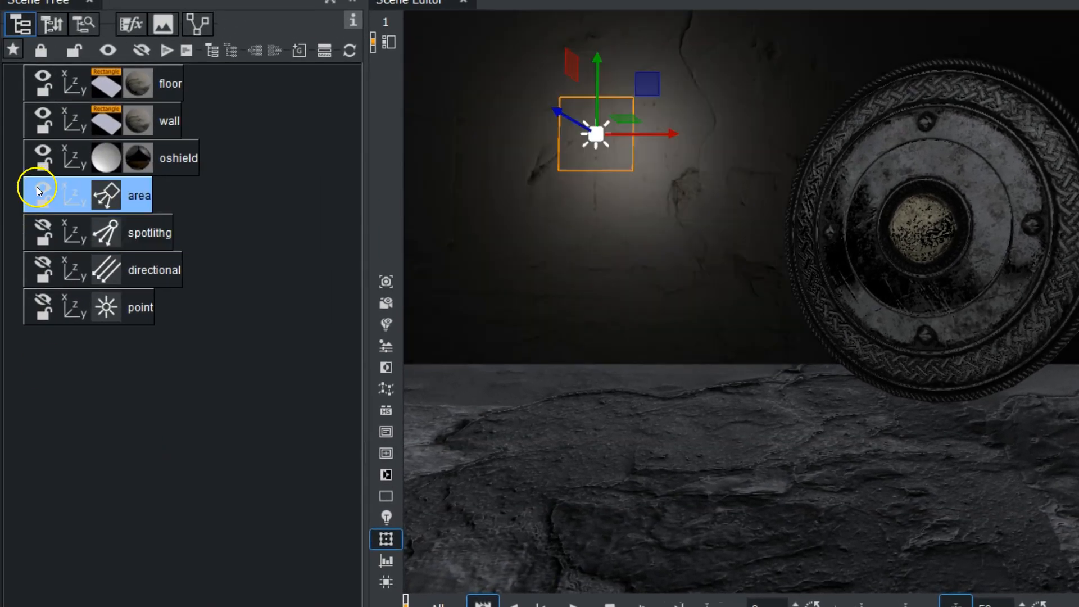
click(41, 226)
click(40, 262)
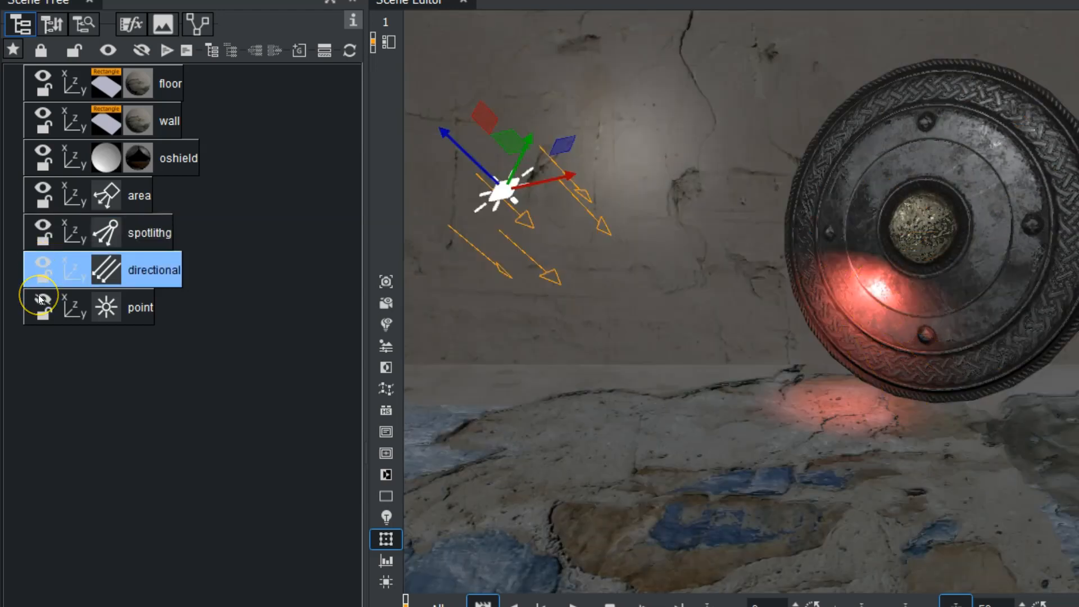
click(40, 298)
- Hide the point, directional and spotlight lights again, keeping the area light visible and selected
click(39, 297)
click(43, 263)
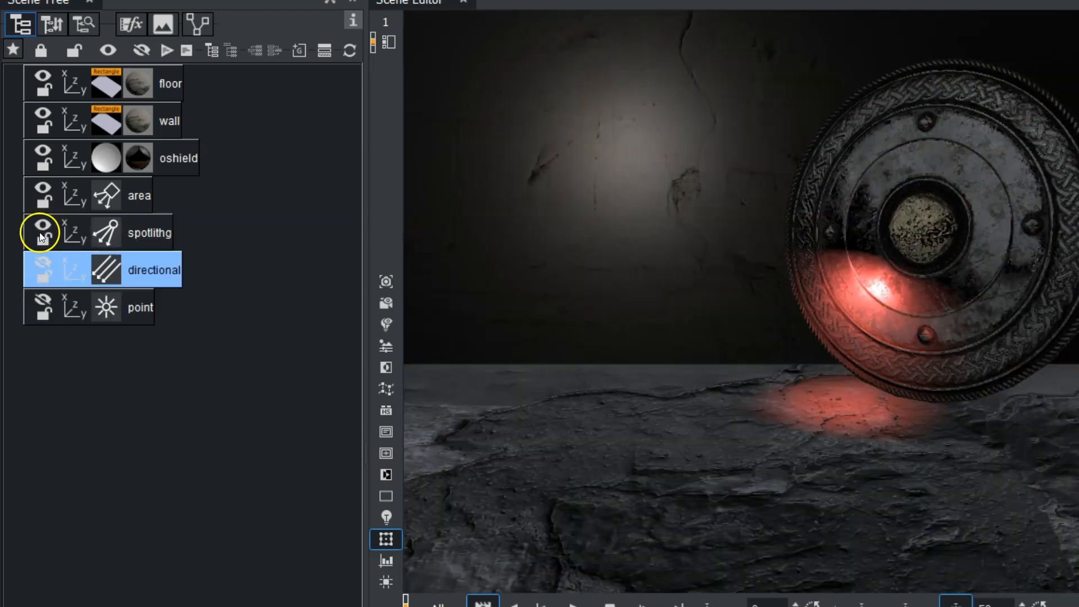
click(42, 225)
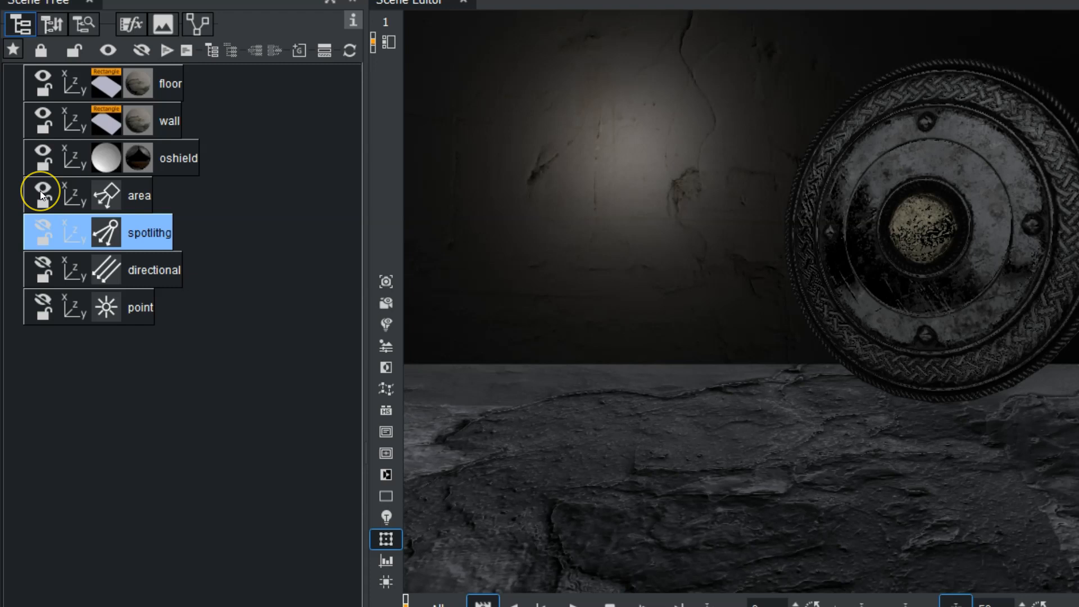
click(40, 191)
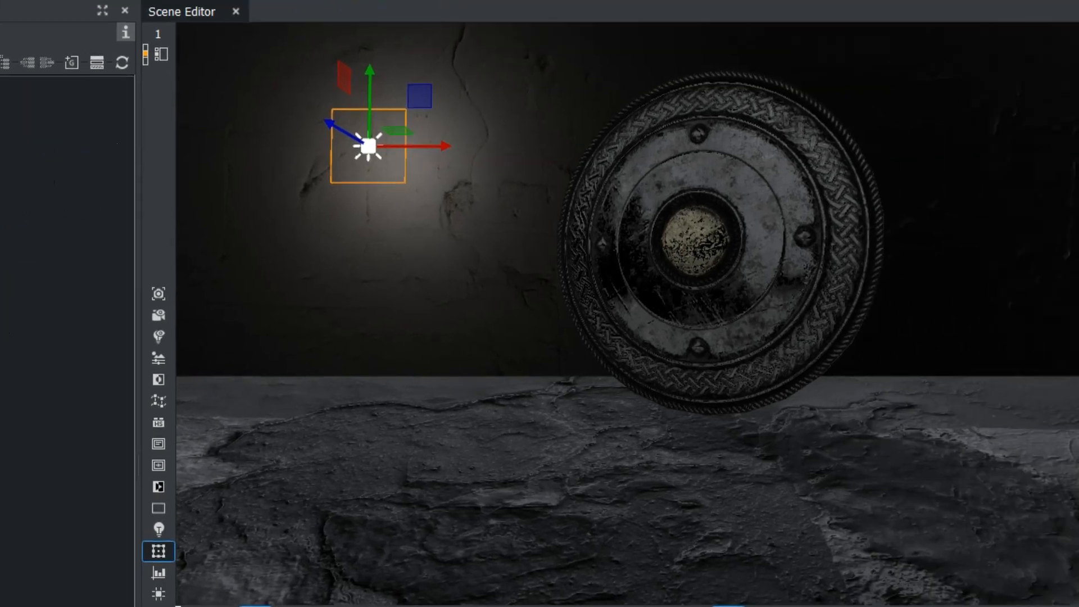
- Open the scene's shadow settings and switch shadows off and back on
click(927, 38)
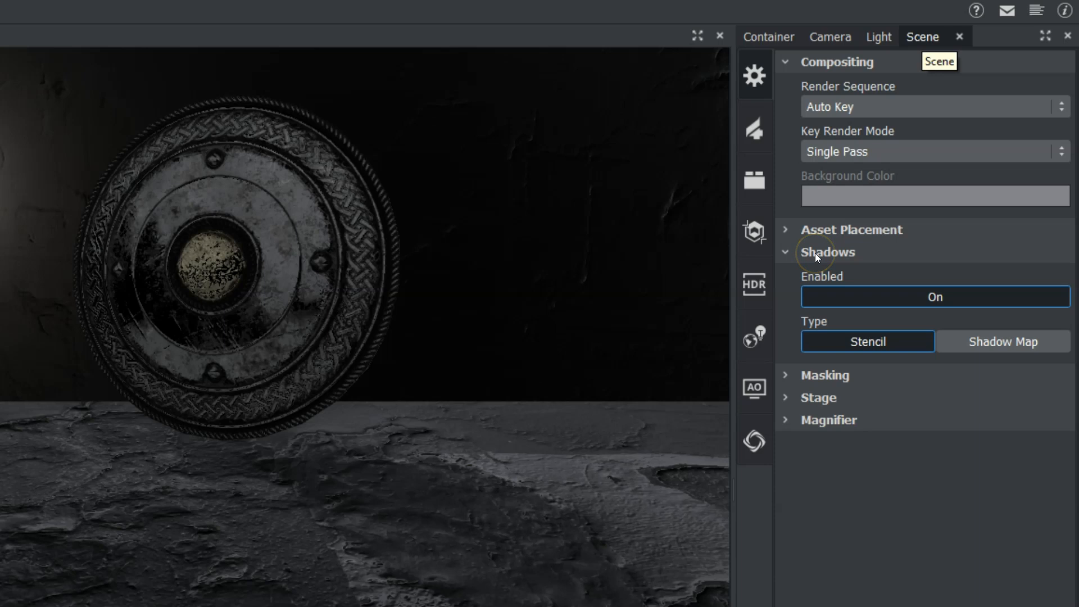
click(785, 252)
click(786, 252)
click(928, 301)
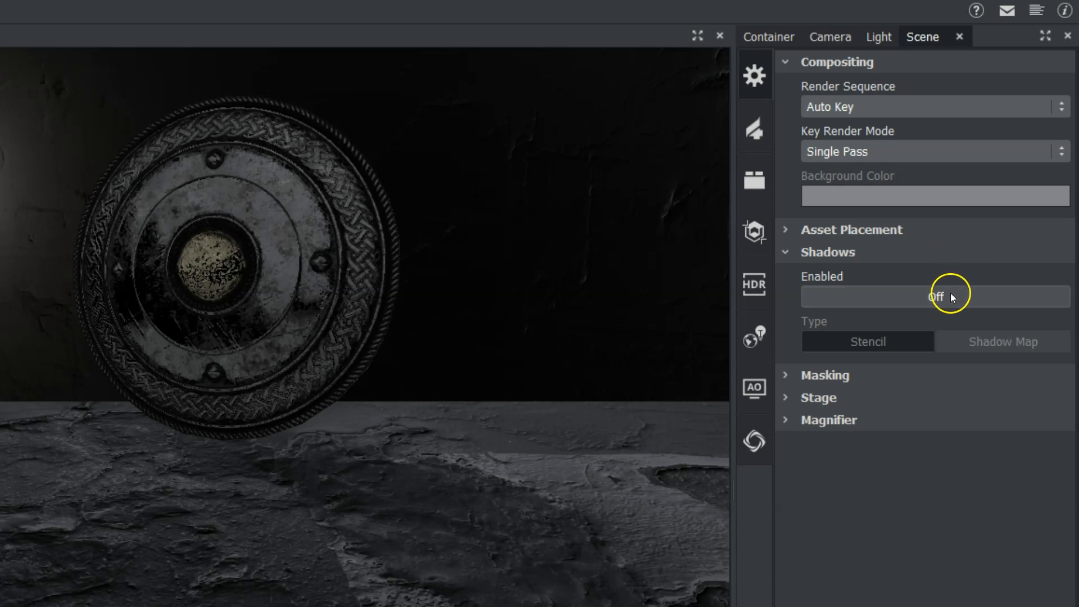
click(936, 296)
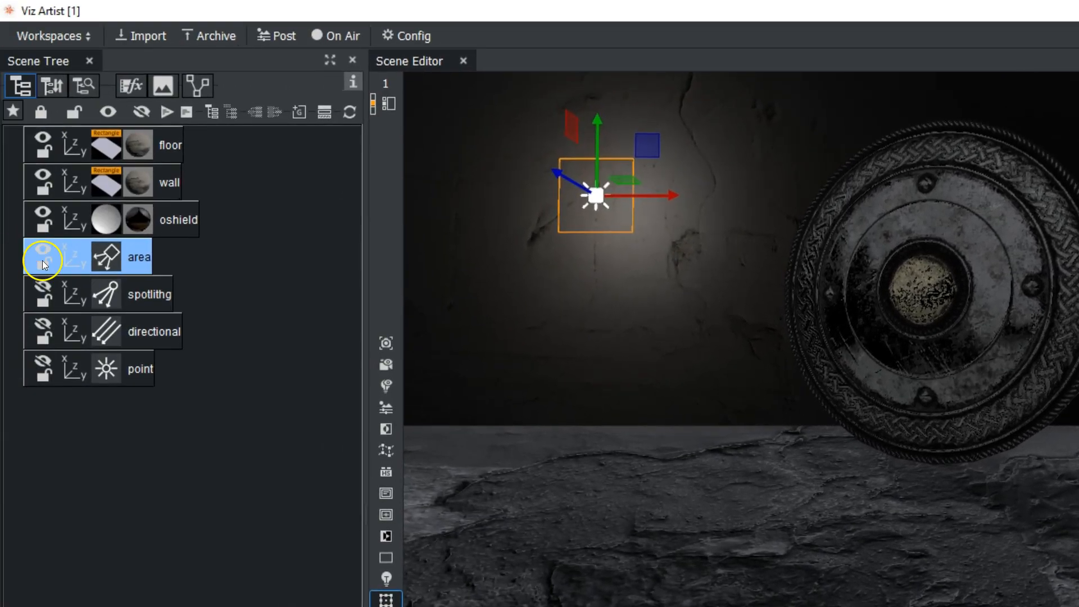
- Hide the area light, show the spotlight instead and turn on its shadow
click(45, 249)
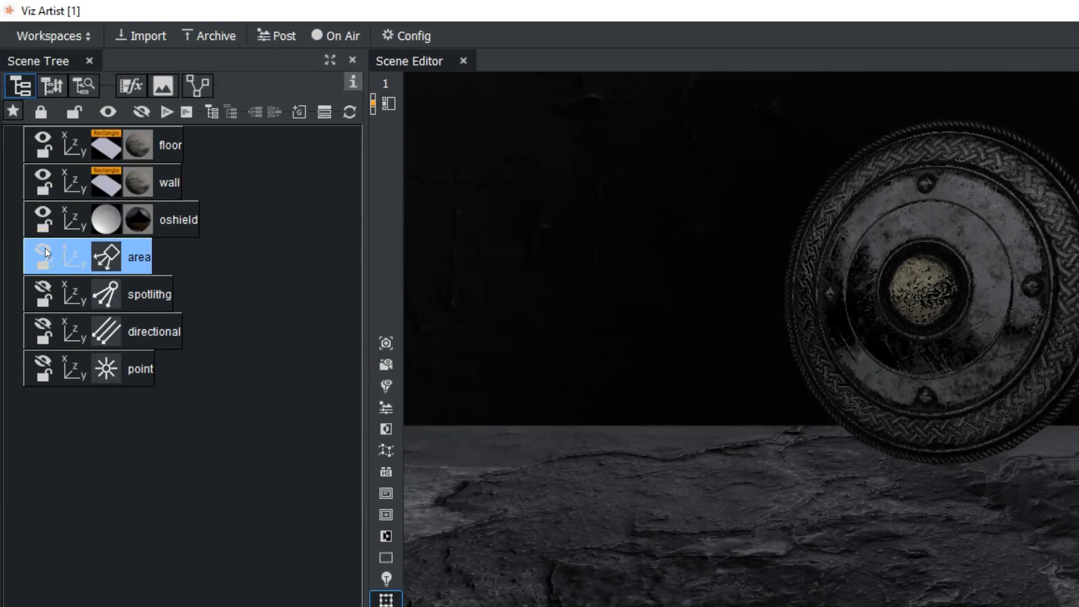
click(44, 288)
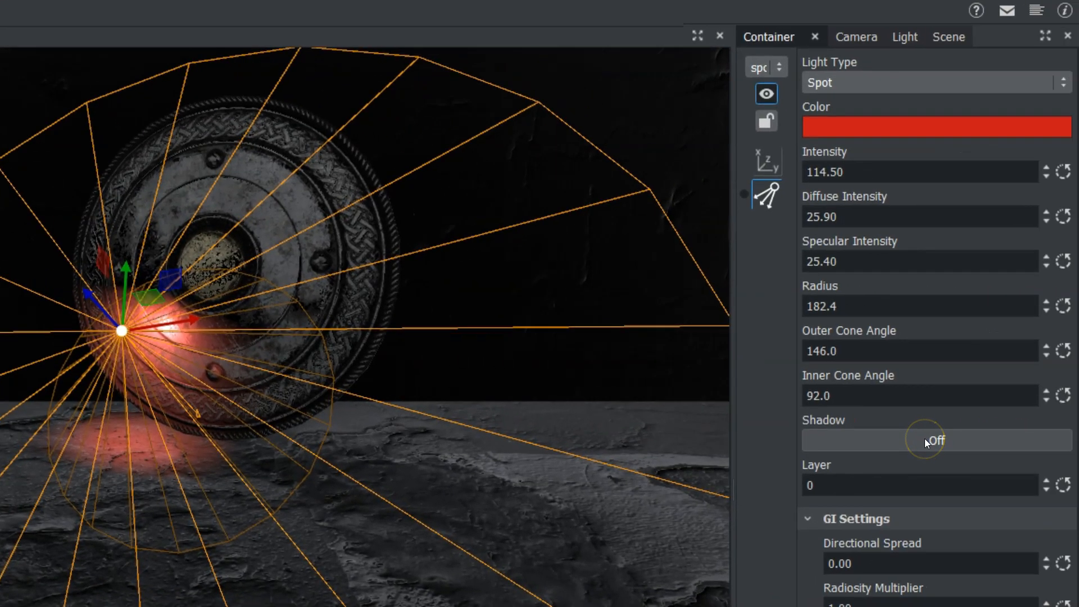
click(925, 438)
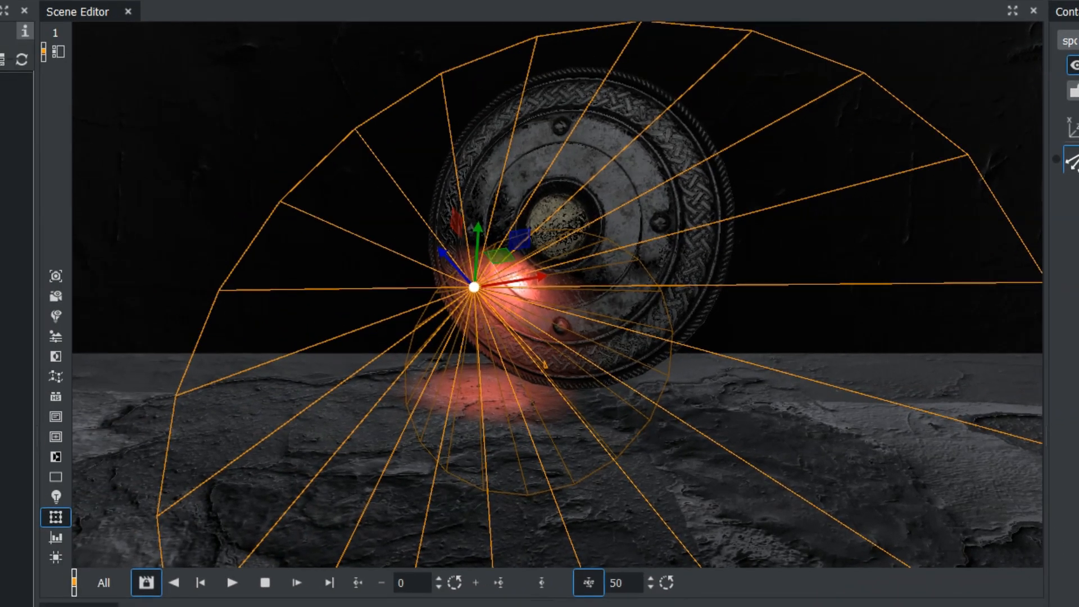
- Add the Caster container plugin to the oshield container
click(416, 450)
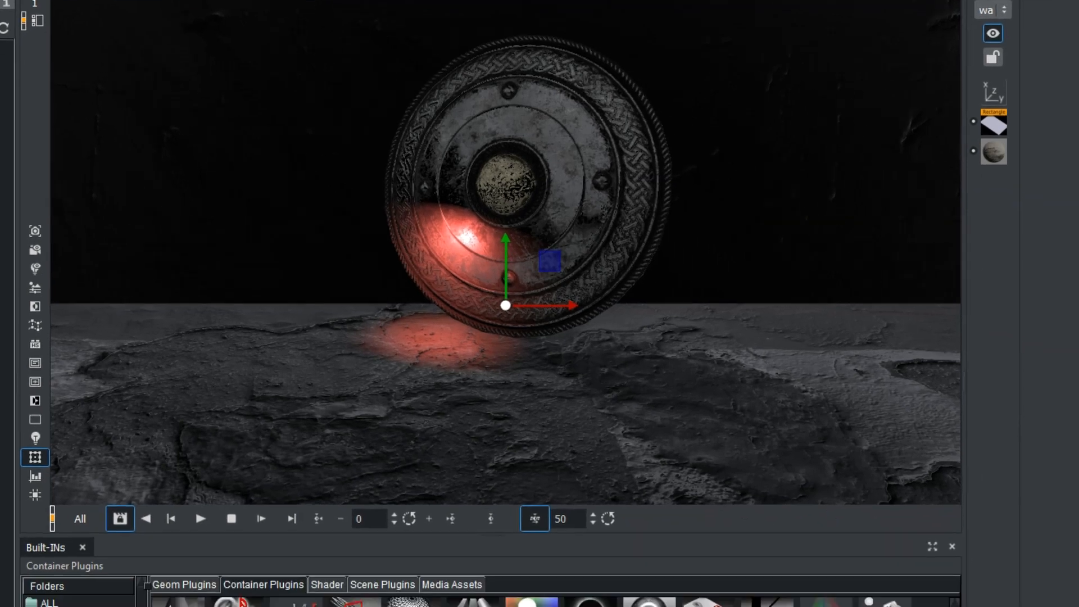
click(595, 554)
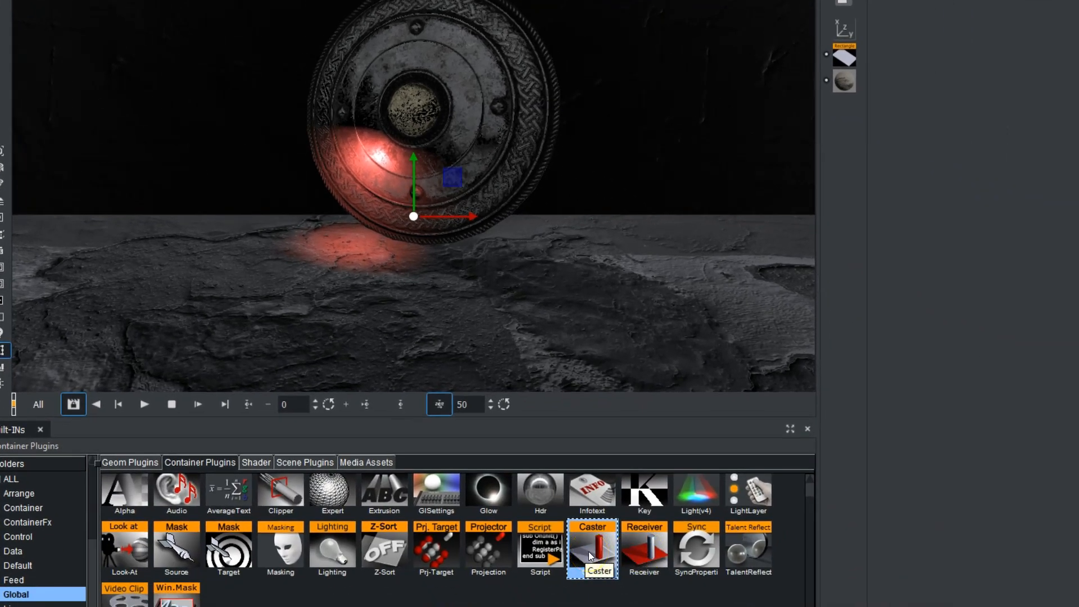
drag(592, 549, 0, 236)
- Add the Receiver container plugin to the wall and floor containers
drag(204, 327, 67, 156)
drag(127, 179, 127, 178)
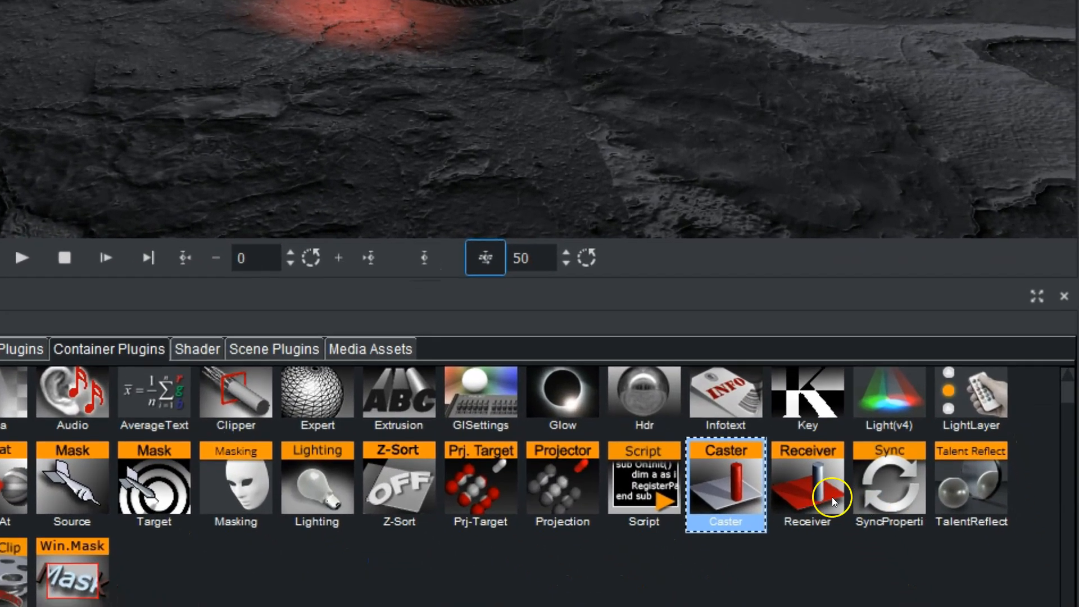
drag(948, 606, 938, 606)
drag(798, 480, 0, 0)
drag(209, 226, 207, 224)
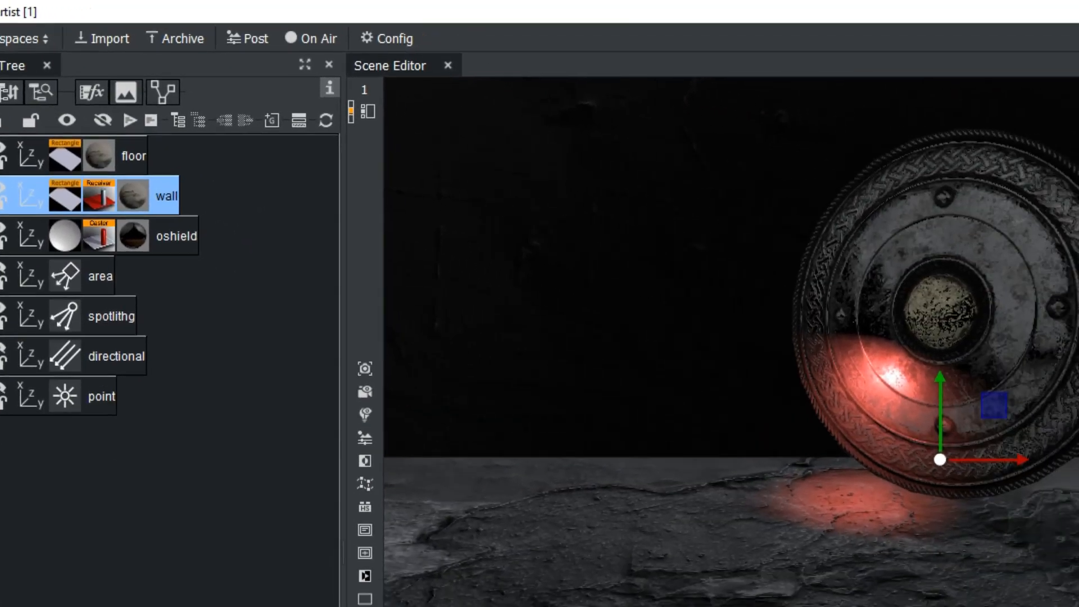
drag(1078, 606, 119, 180)
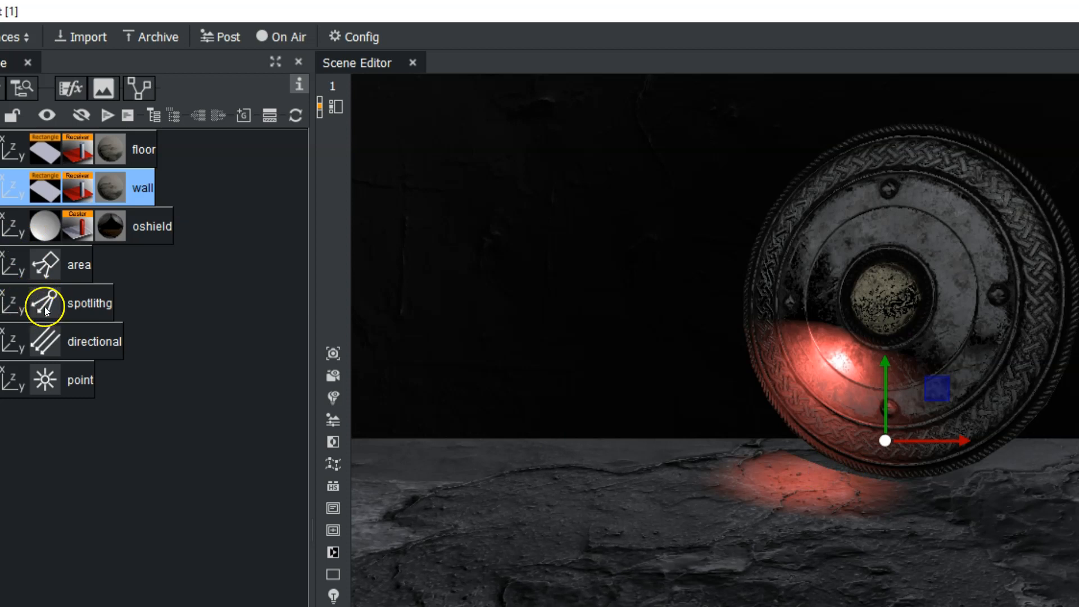
- Set the spotlight's Z position to -822 and its Y rotation to -13
click(22, 304)
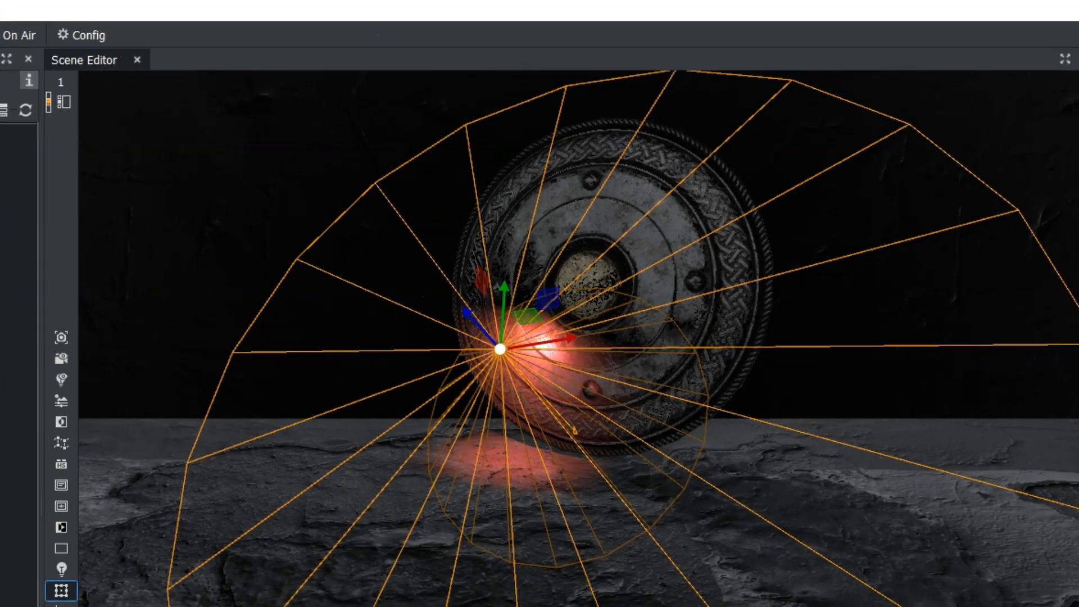
drag(933, 335, 928, 244)
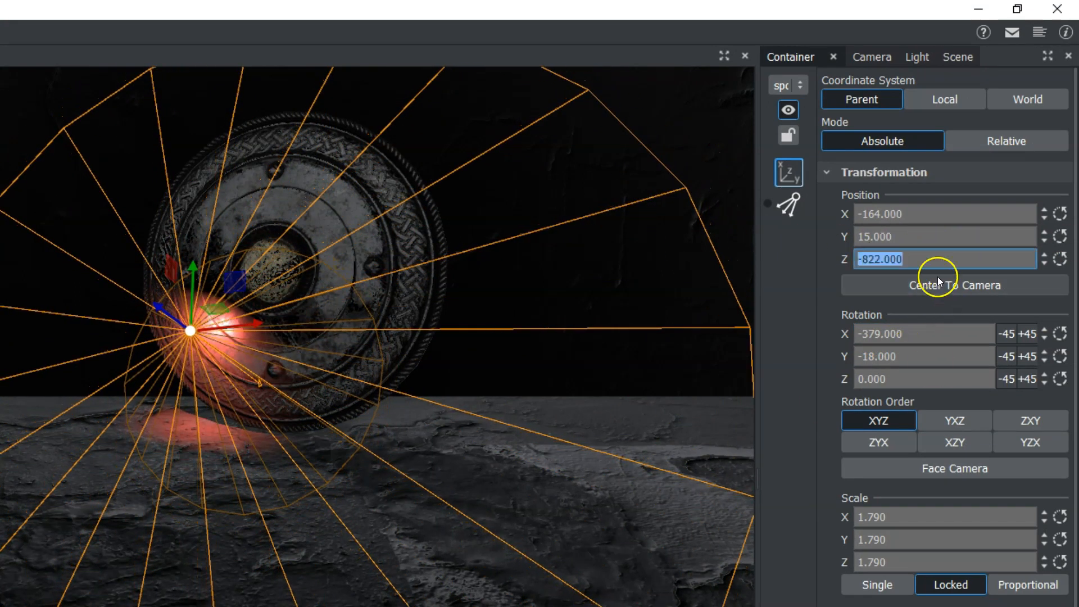
click(911, 236)
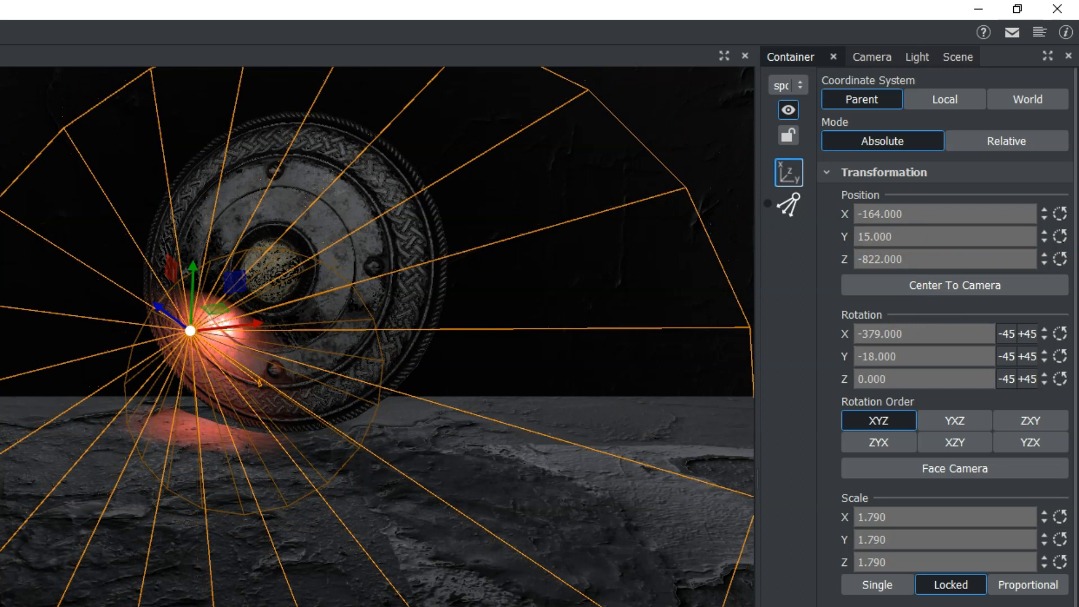
click(128, 351)
mouse_move(911, 356)
mouse_down()
mouse_move(896, 359)
mouse_move(916, 361)
mouse_up()
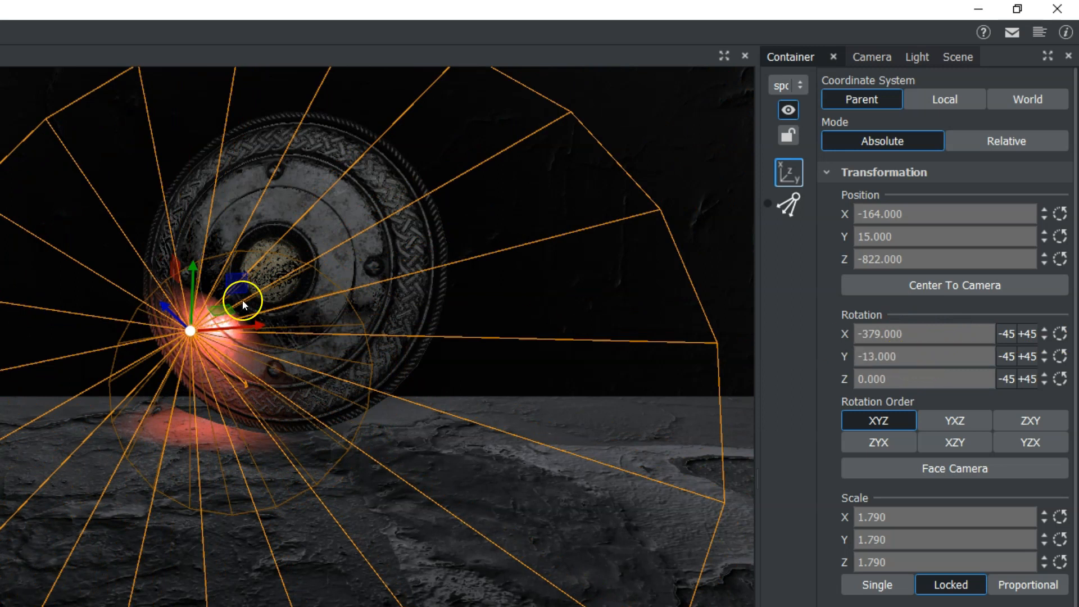
- Hide the spotlight, show the directional light instead and turn on its shadow
click(40, 268)
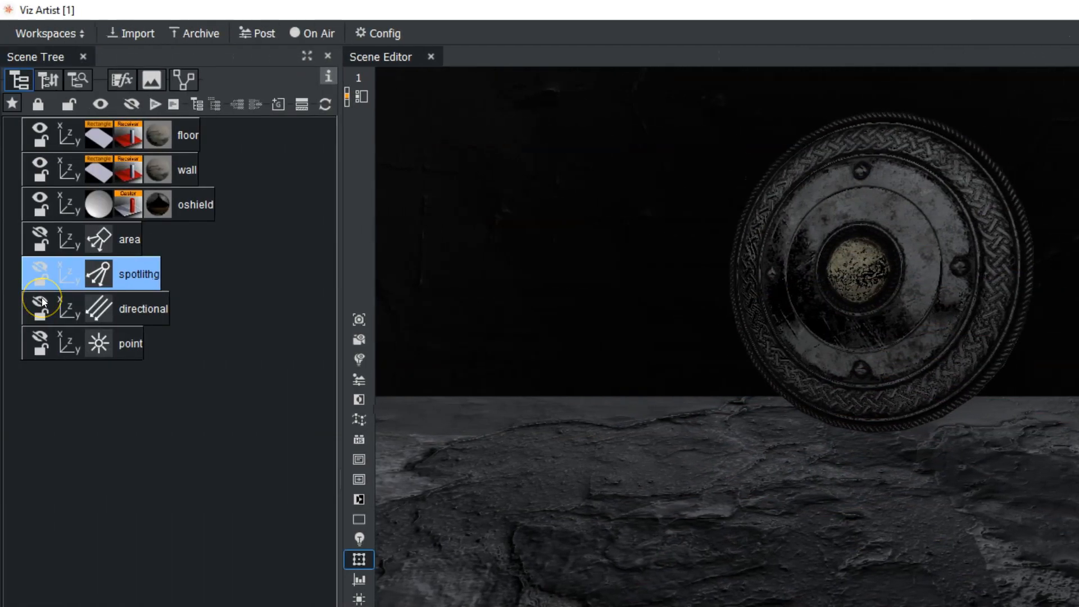
click(43, 302)
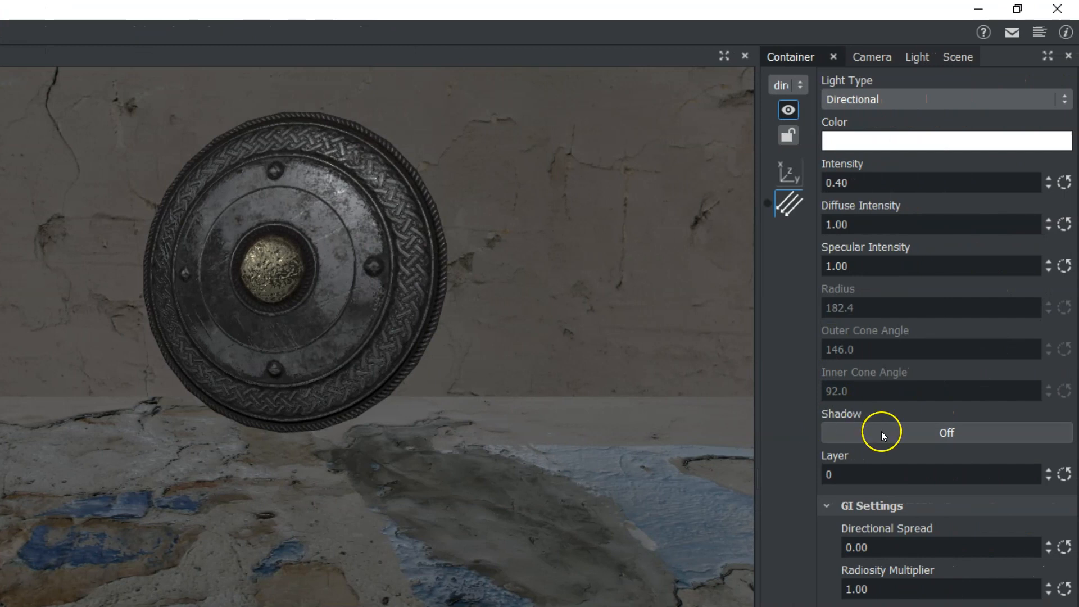
click(881, 435)
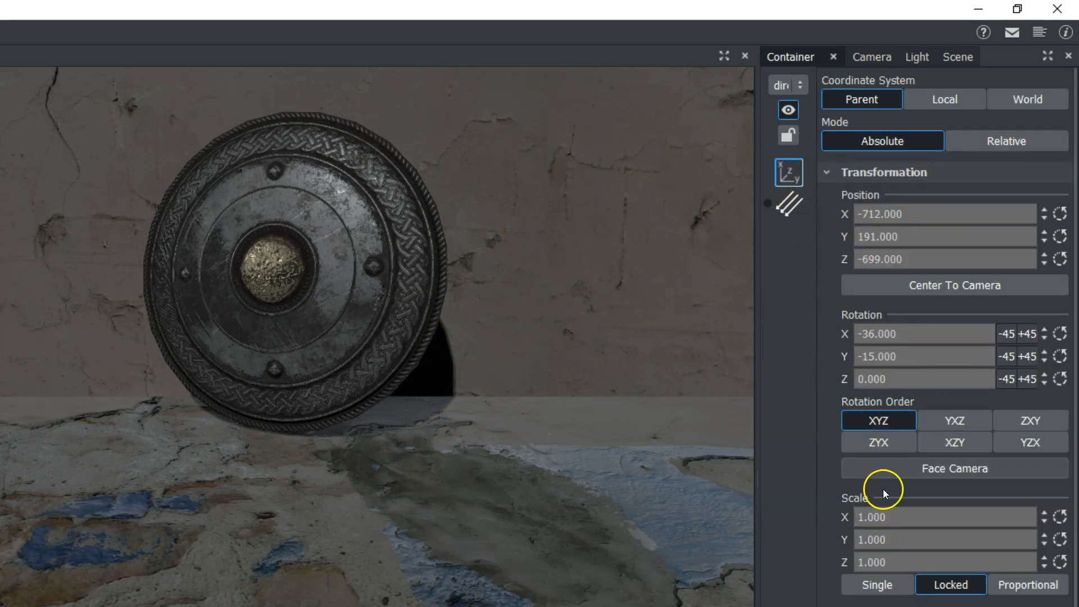
- Rotate the directional light so the shield's shadow extends across the wall beside it
drag(903, 357, 871, 336)
click(875, 338)
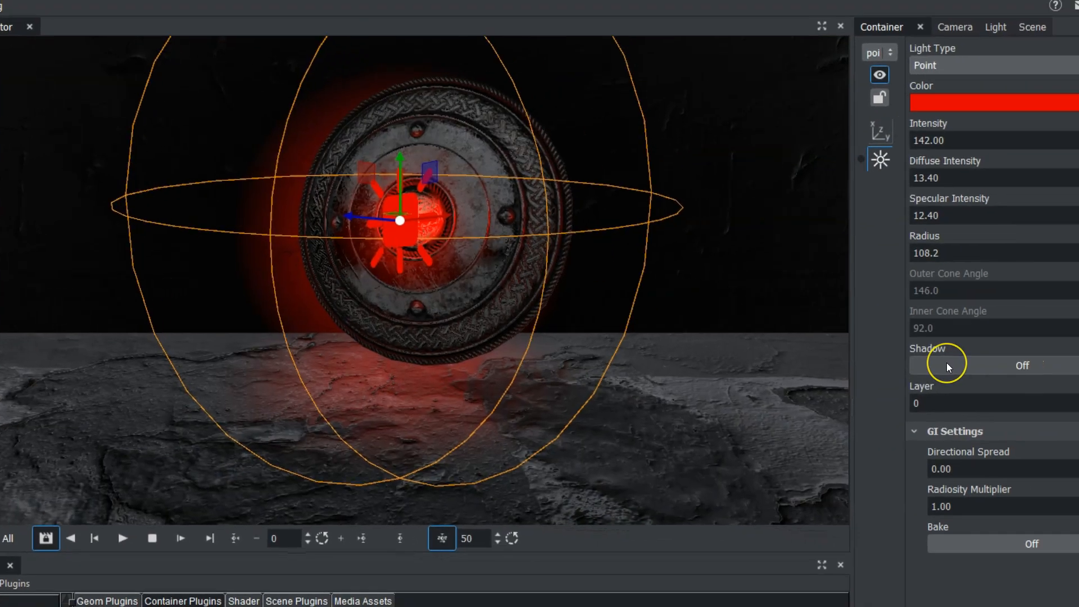
- Turn on the point light's shadow and select the floor
click(890, 365)
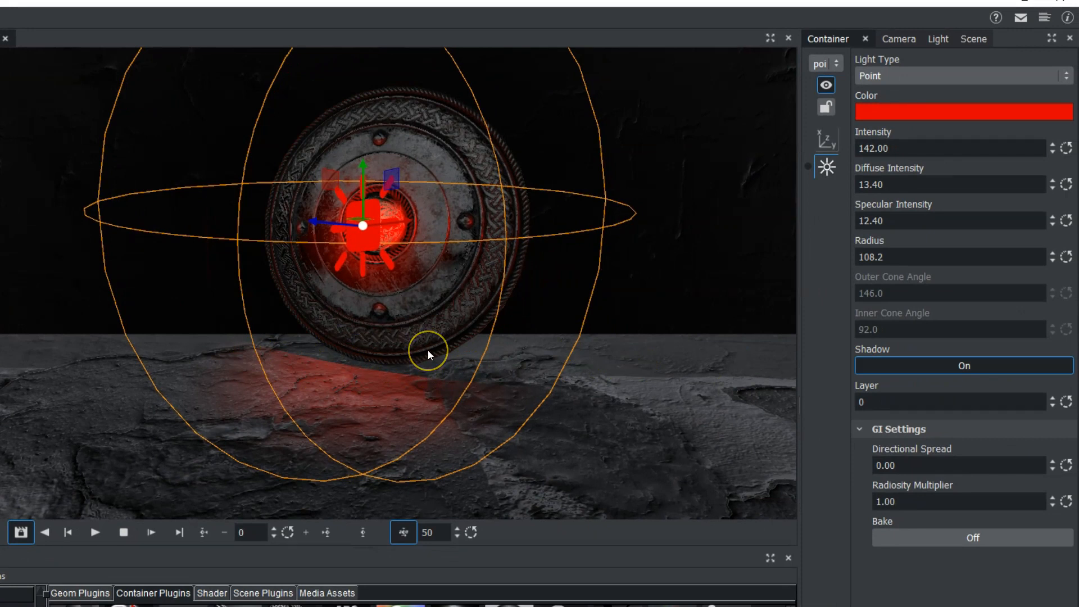
click(210, 113)
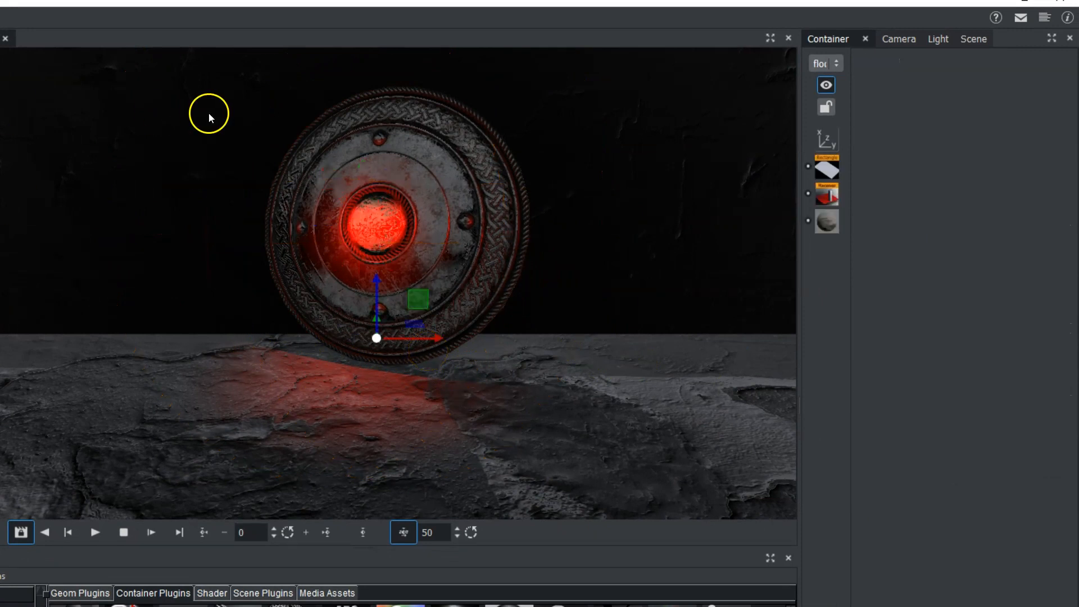
- Set the environment map's intensity to 141.6 in the scene's asset placement settings
click(972, 40)
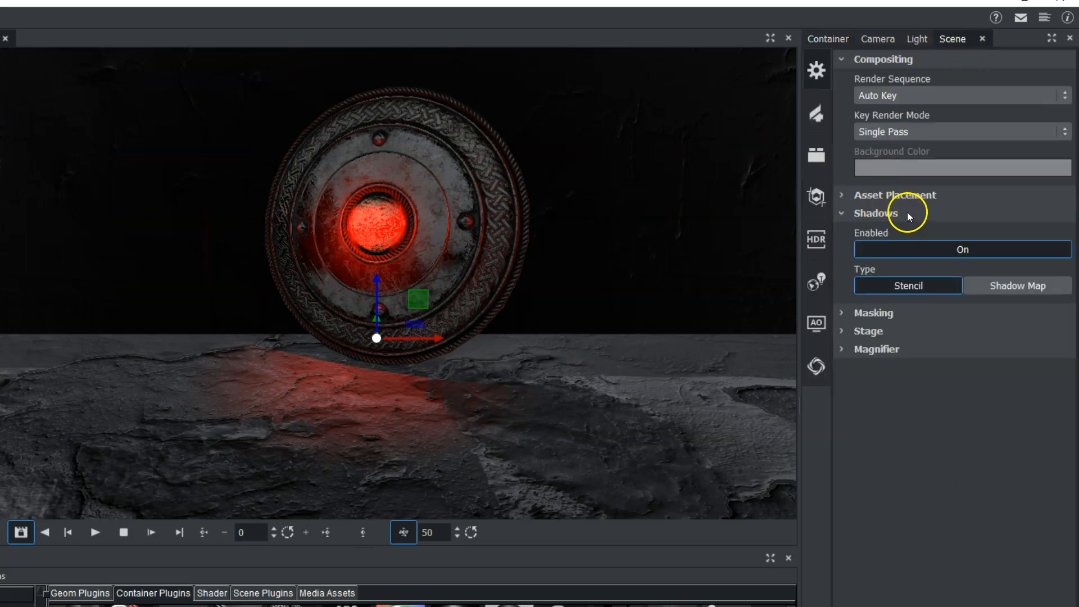
click(843, 198)
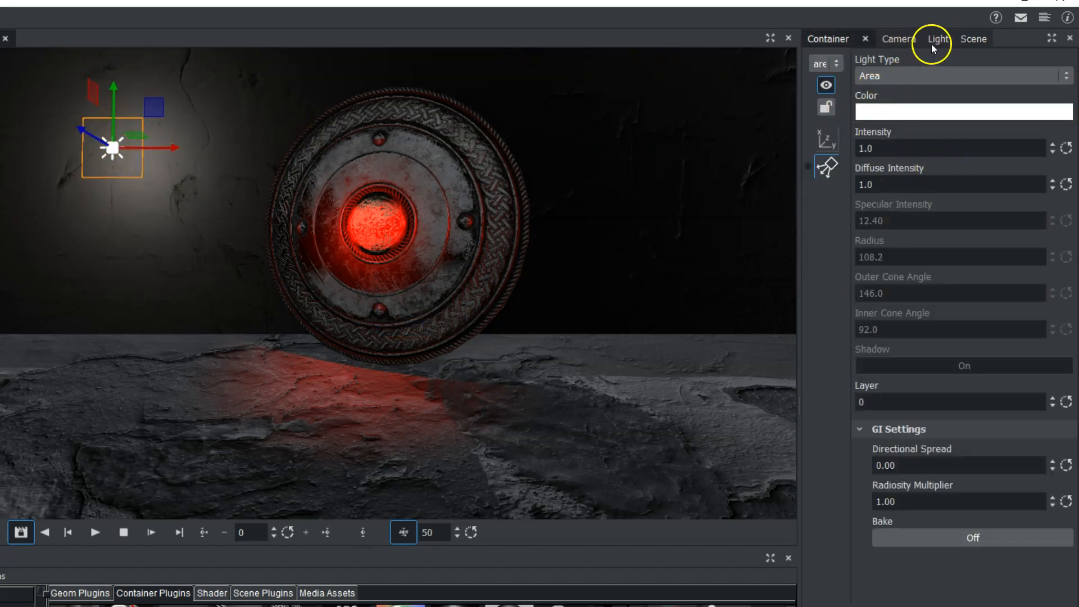
click(972, 39)
drag(919, 266, 1069, 260)
double_click(959, 266)
drag(958, 279, 1072, 262)
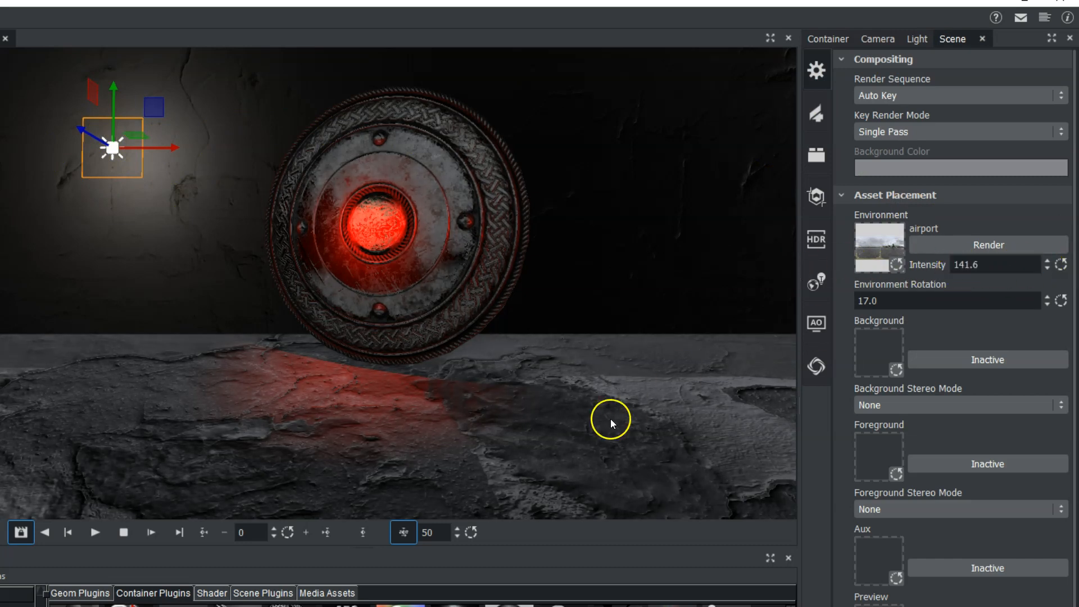
- Try the elevator_corridor and cave_entry_in_the_forest images as the scene's environment map
click(872, 244)
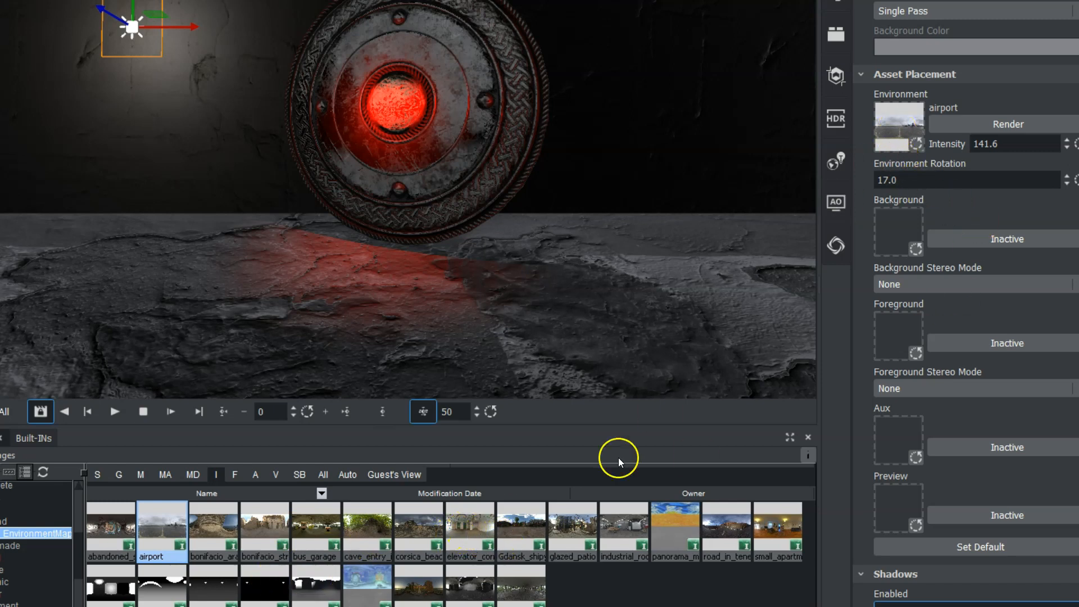
drag(478, 525, 900, 135)
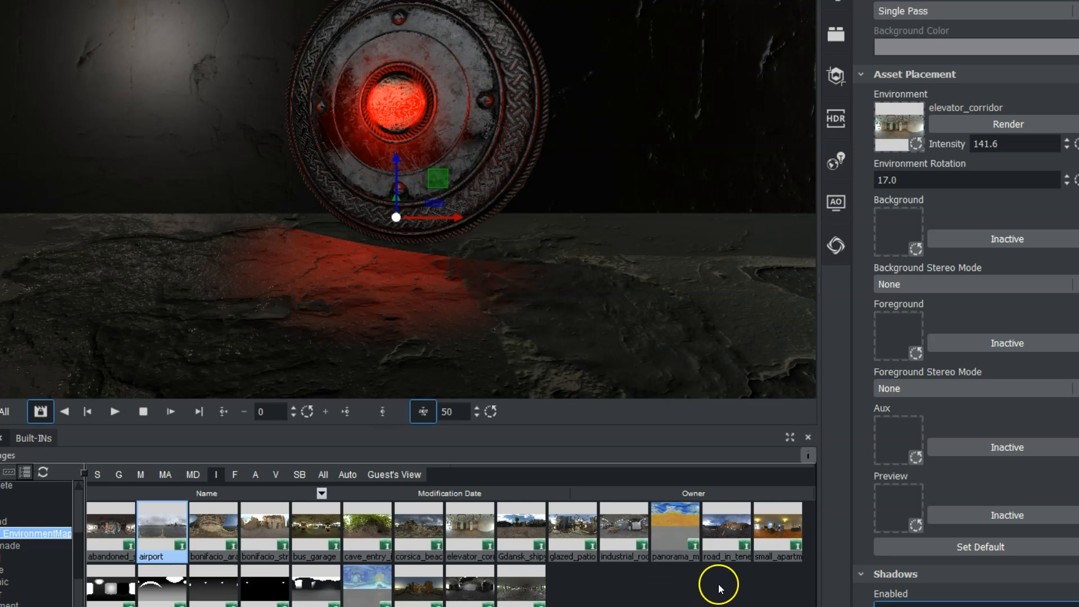
drag(369, 526, 894, 118)
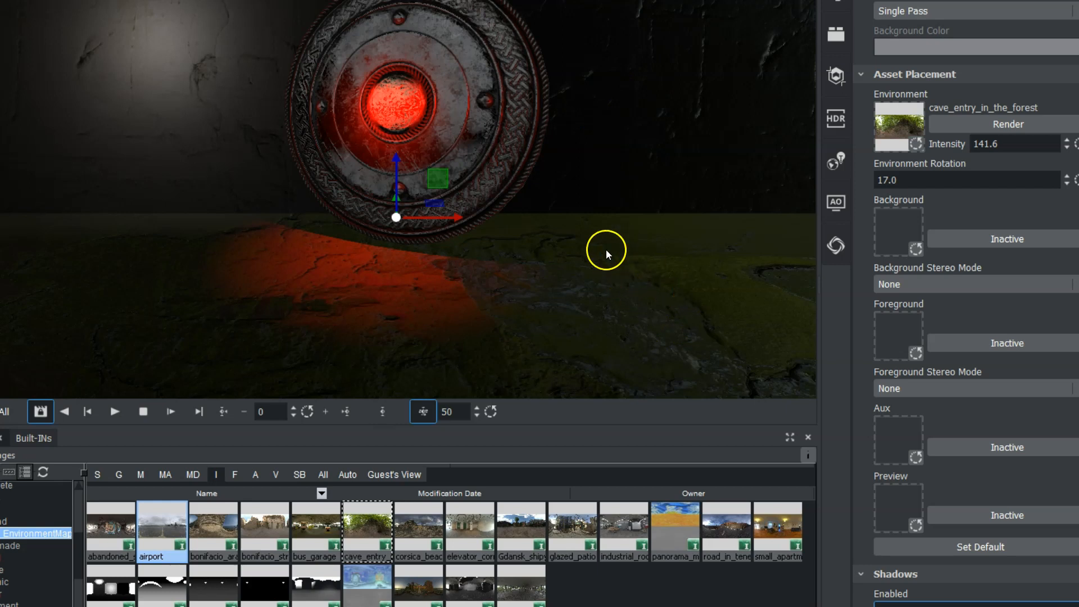
- Use abandoned_sanatorium_staircase as the environment map with intensity 156.4, and select the spotlight
drag(1014, 143, 1075, 152)
drag(1074, 254, 541, 259)
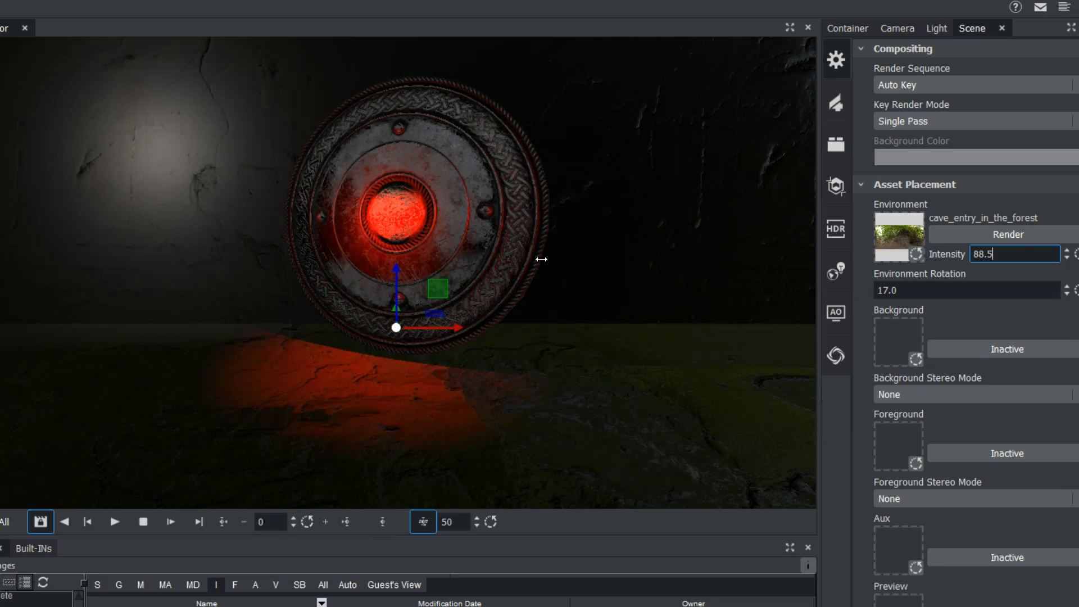
click(92, 137)
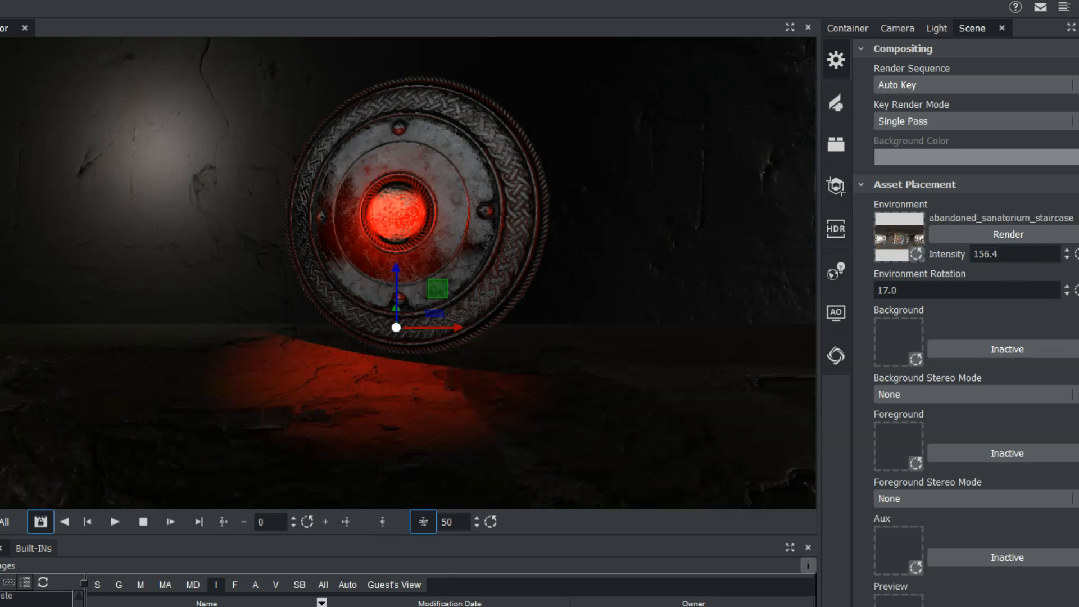
click(222, 214)
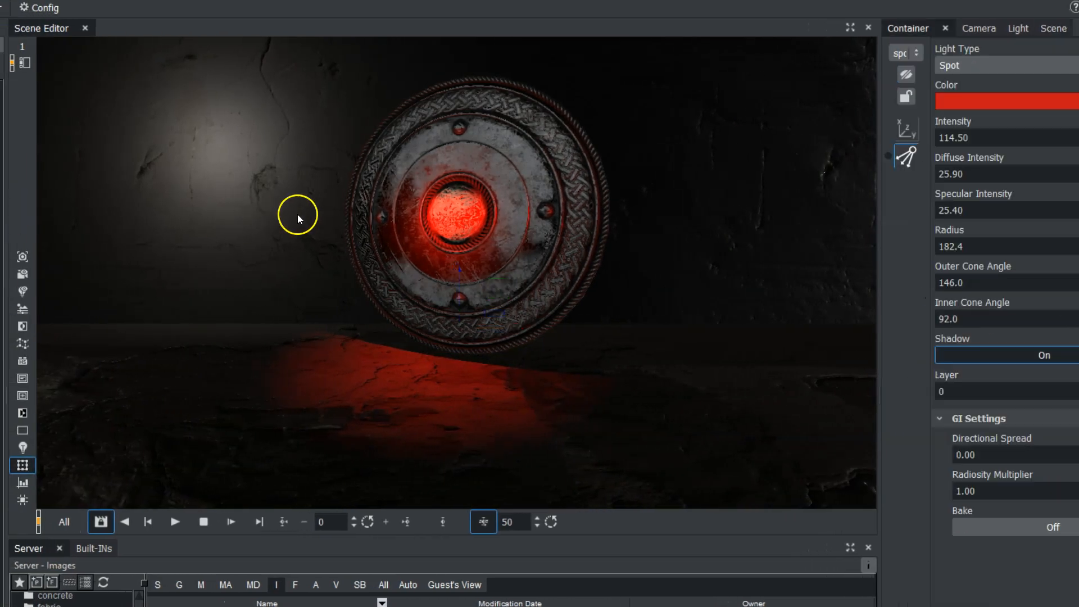